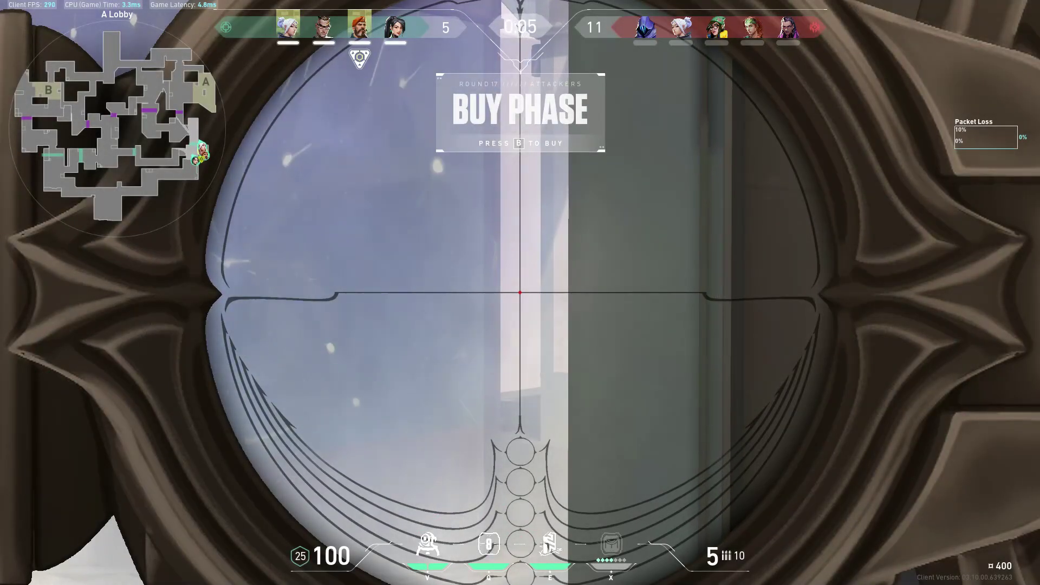
# - Check the Valorant match scoreboard before leaving the game for the desktop
pyautogui.press('Tab')
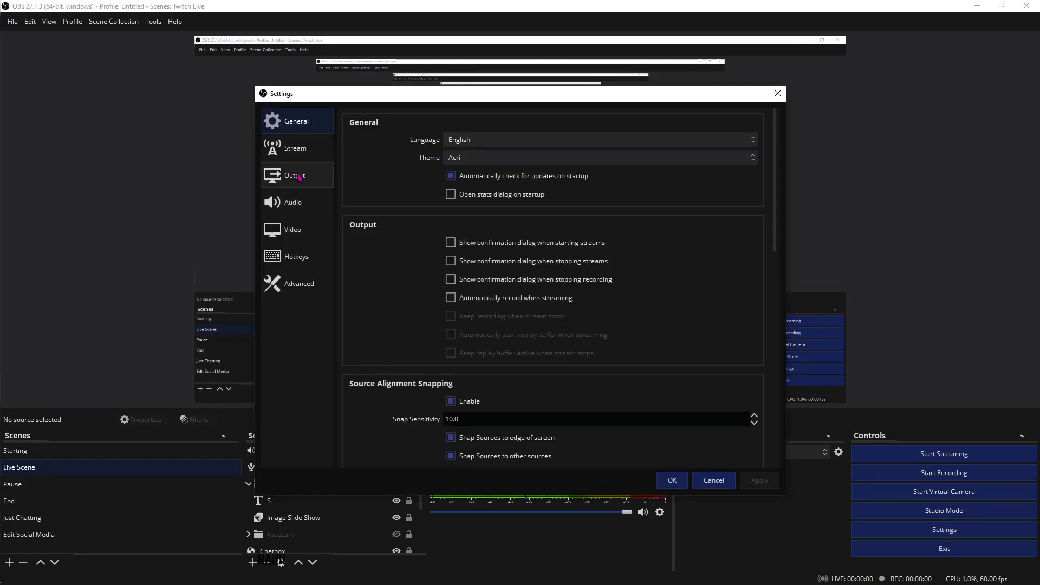
# - Keep Output Mode on Advanced and show the recording settings (NVENC H.264, mp4)
pyautogui.click(299, 177)
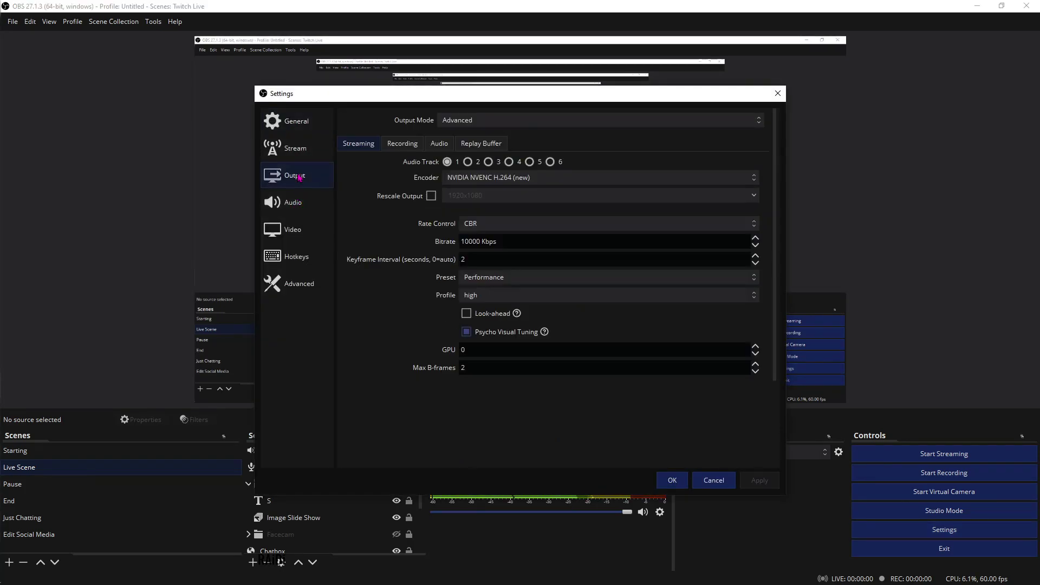
pyautogui.click(470, 122)
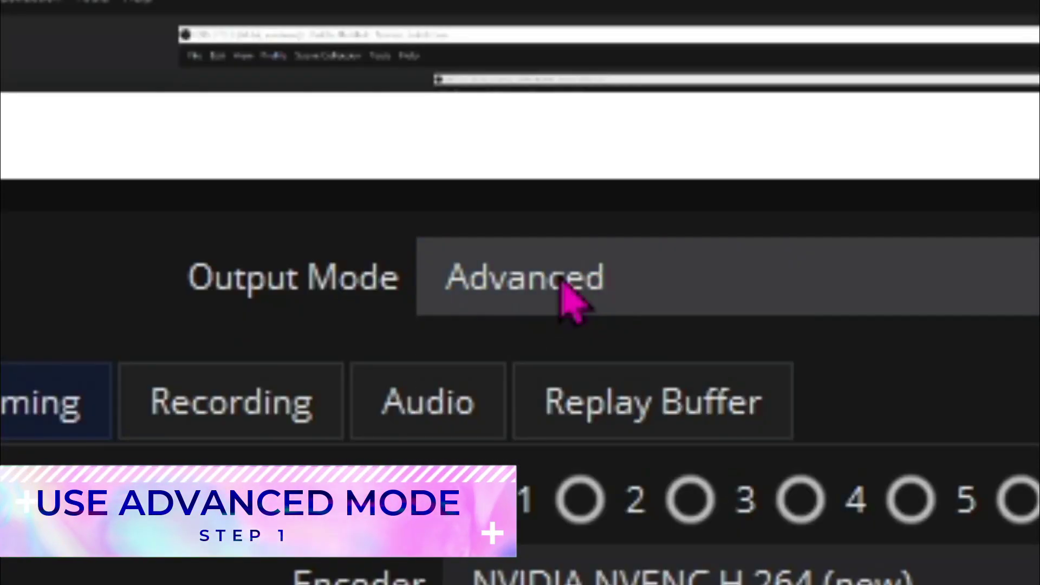
pyautogui.click(214, 411)
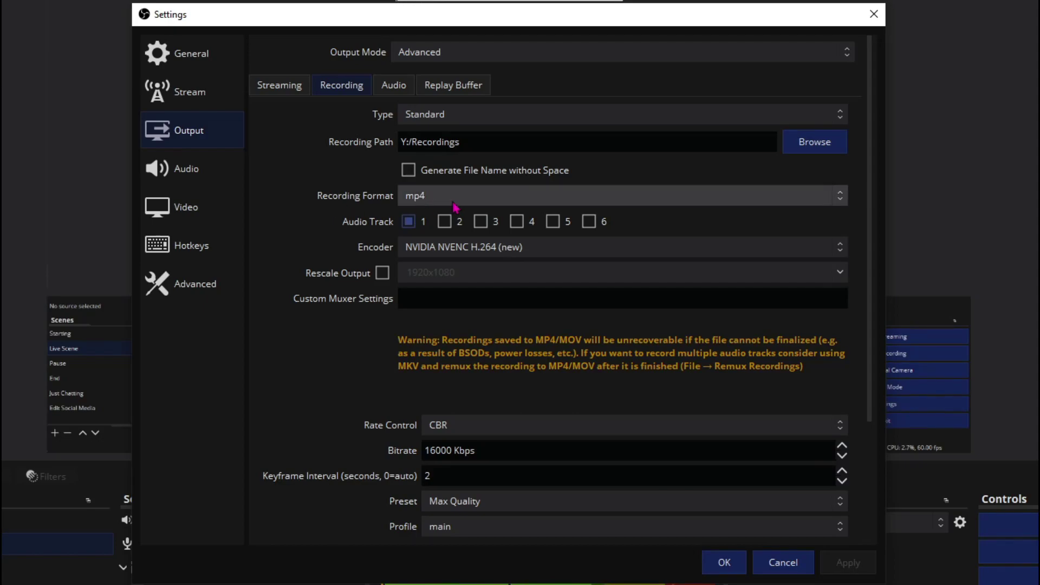
pyautogui.scroll(-1, 431, 212)
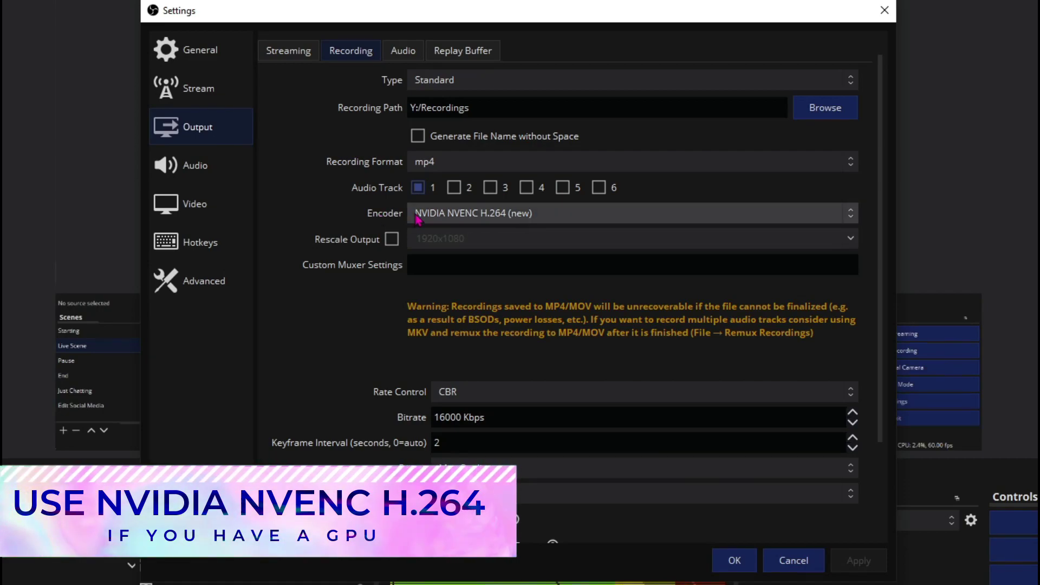
pyautogui.click(498, 217)
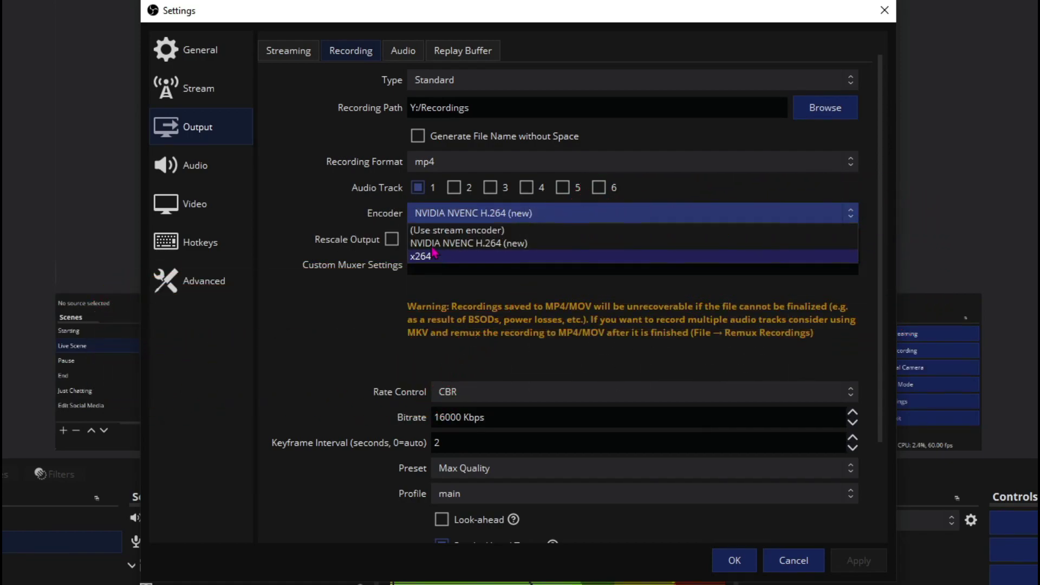
pyautogui.click(443, 243)
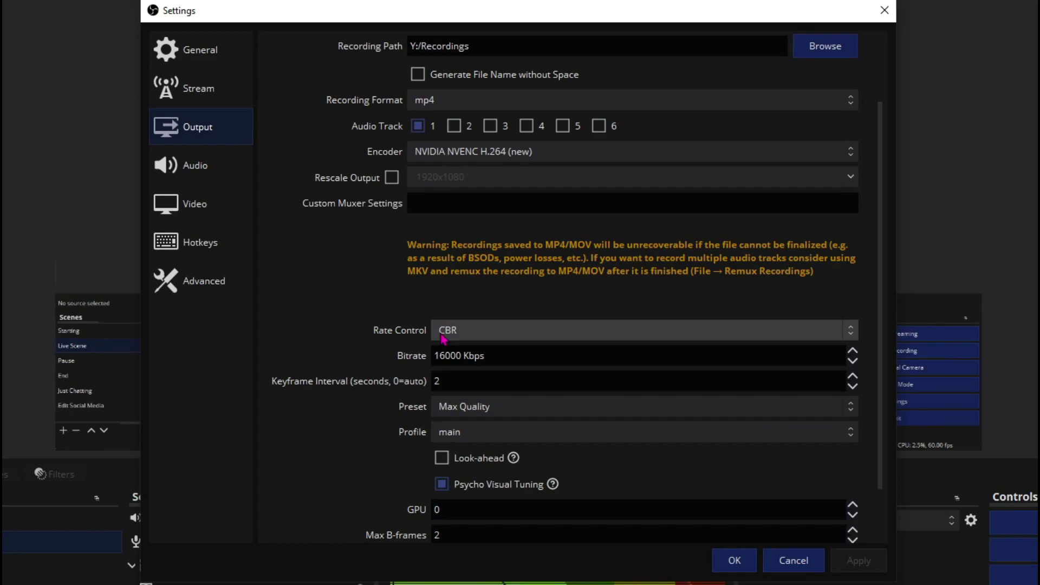
# - Browse the recording Rate Control options: CBR, CQP, VBR and Lossless
pyautogui.click(447, 334)
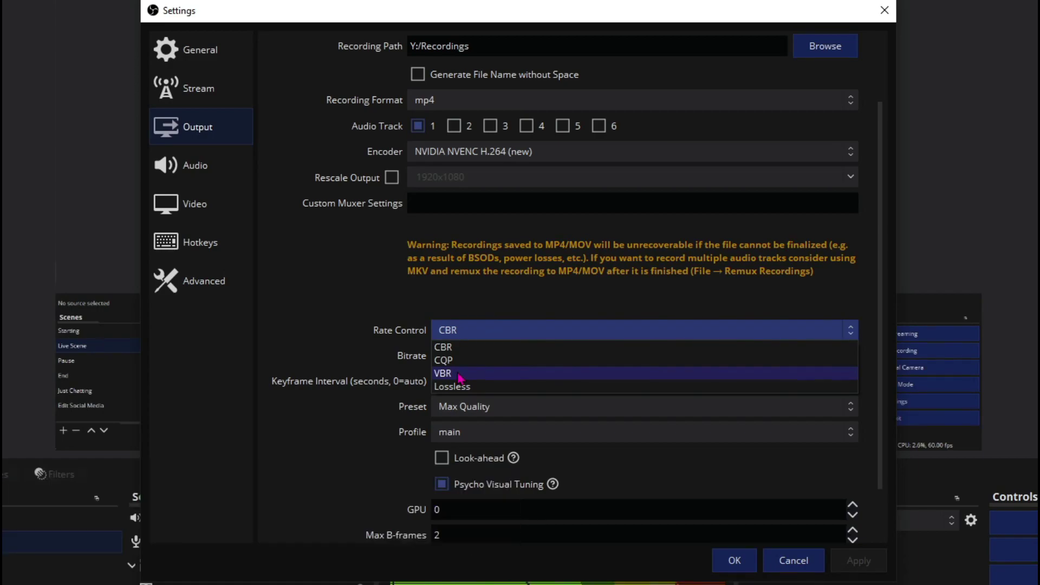
pyautogui.press('Up')
pyautogui.click(324, 352)
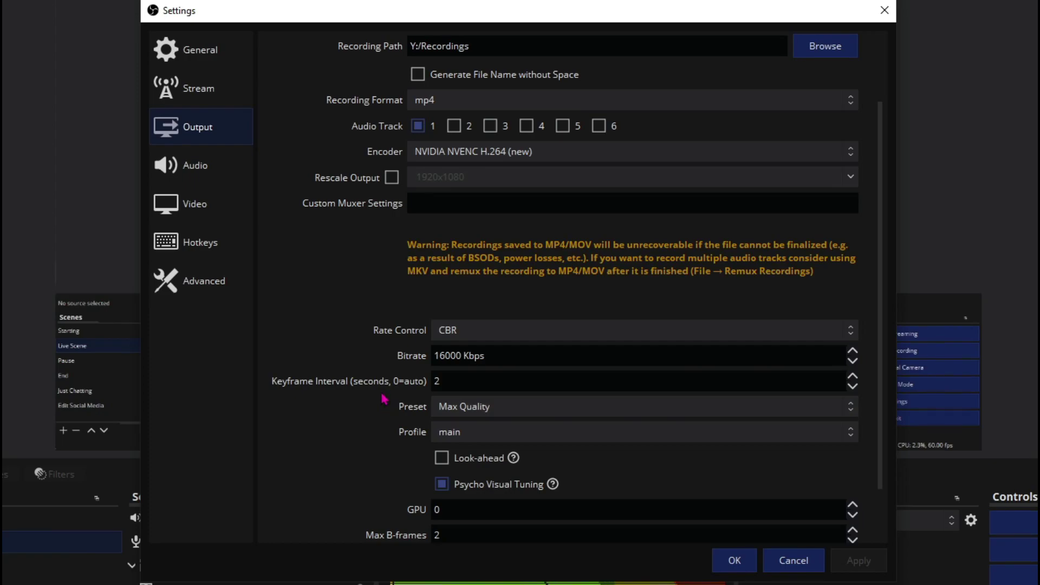
pyautogui.click(439, 407)
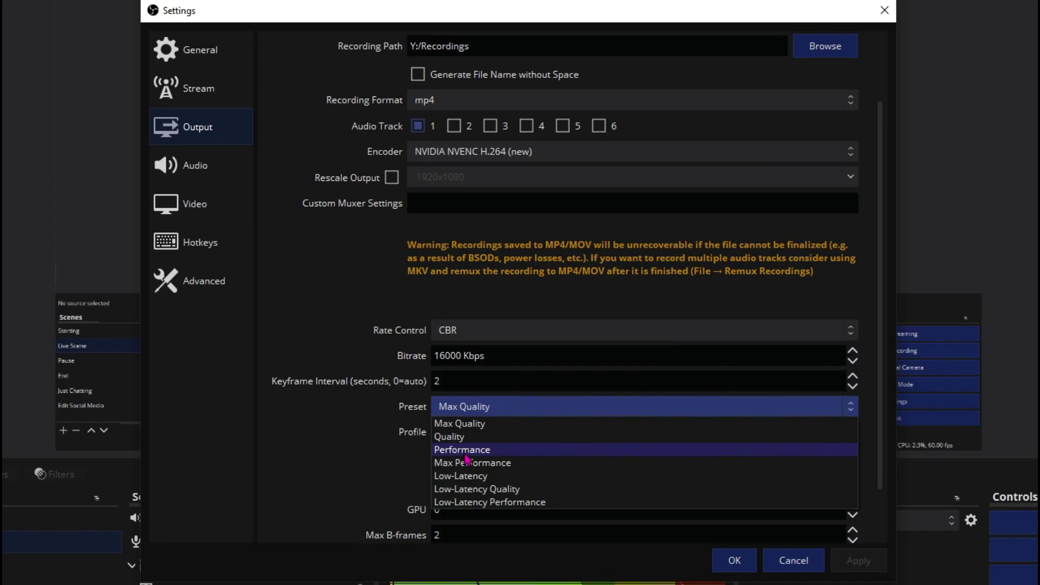
pyautogui.click(473, 427)
pyautogui.scroll(-1, 327, 400)
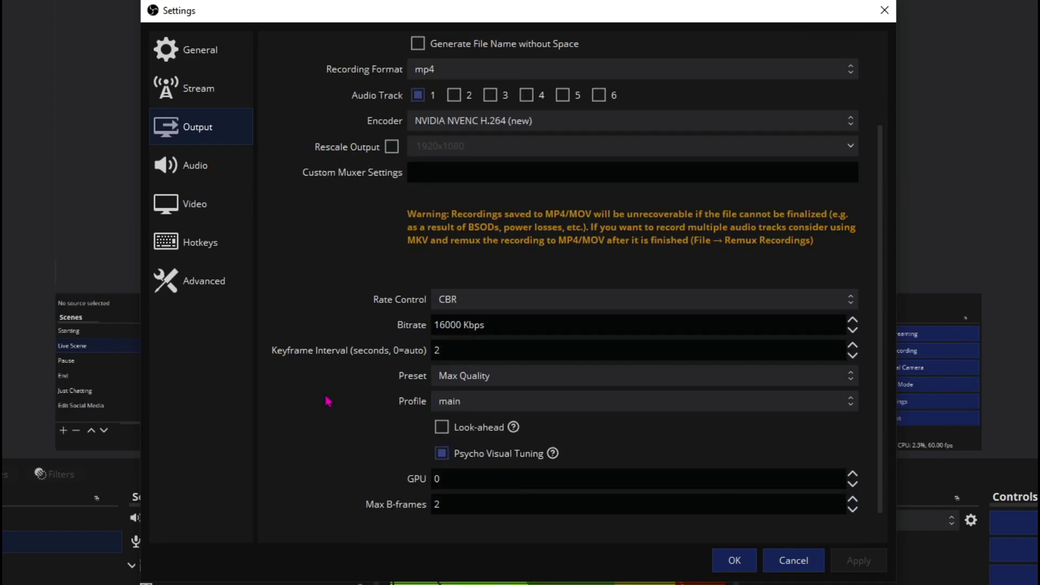
pyautogui.scroll(-1, 327, 400)
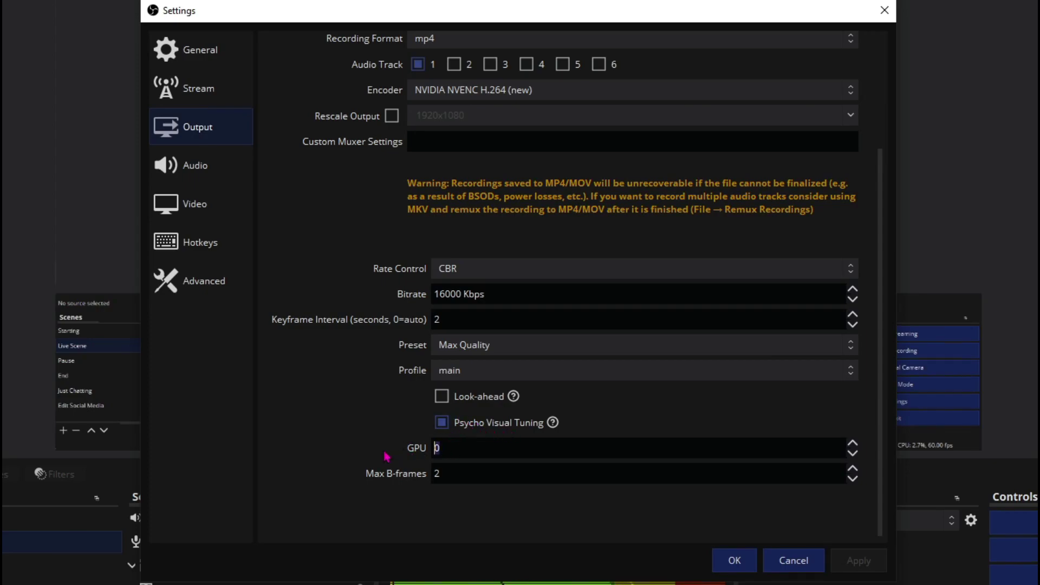
pyautogui.doubleClick(477, 475)
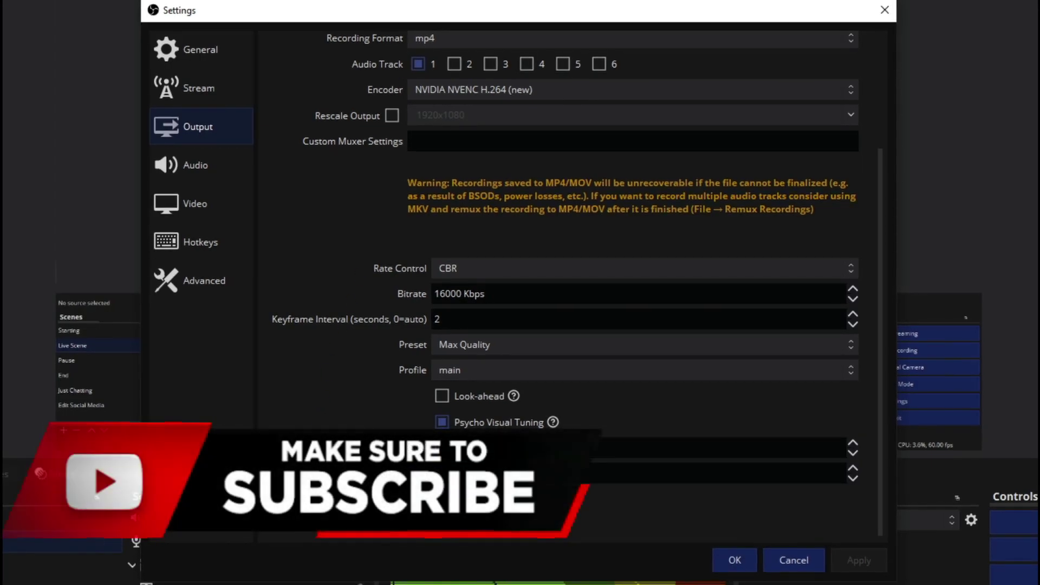
pyautogui.scroll(3, 390, 228)
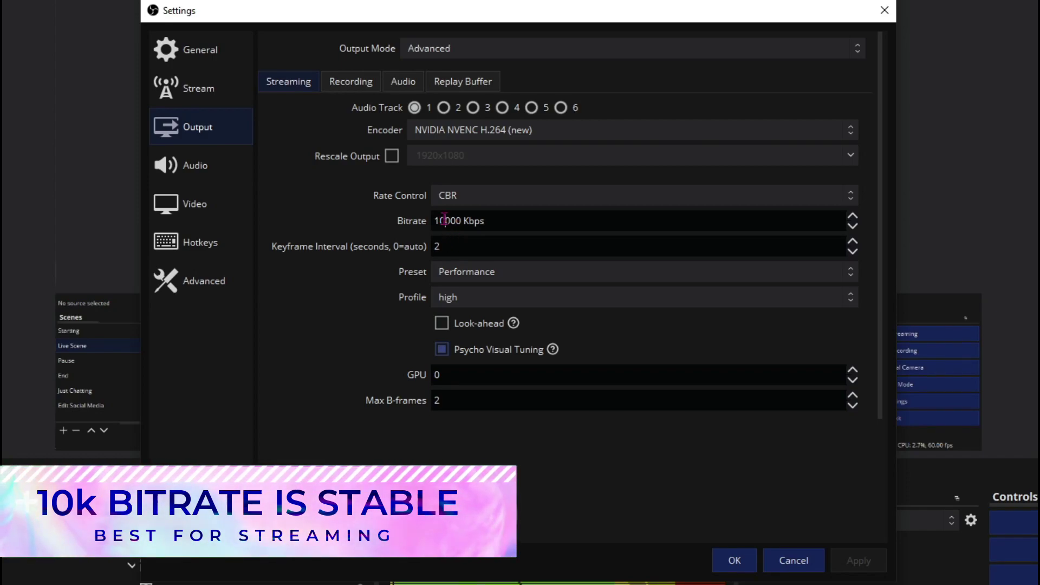
# - Set the streaming bitrate to 15000 Kbps and the preset to Quality, with the high profile
pyautogui.press('BackSpace')
pyautogui.write('2')
pyautogui.write('5')
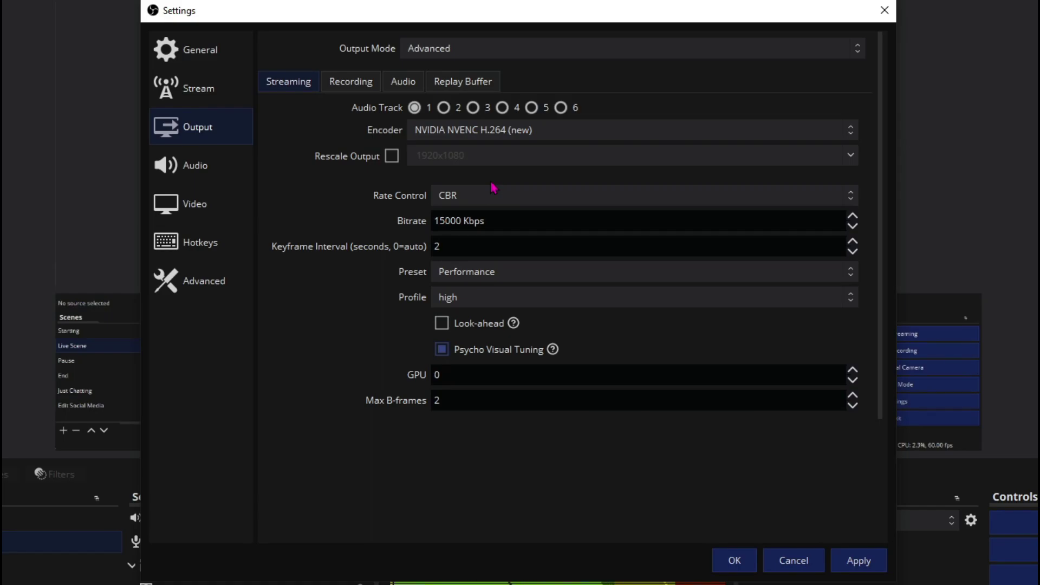
pyautogui.click(448, 221)
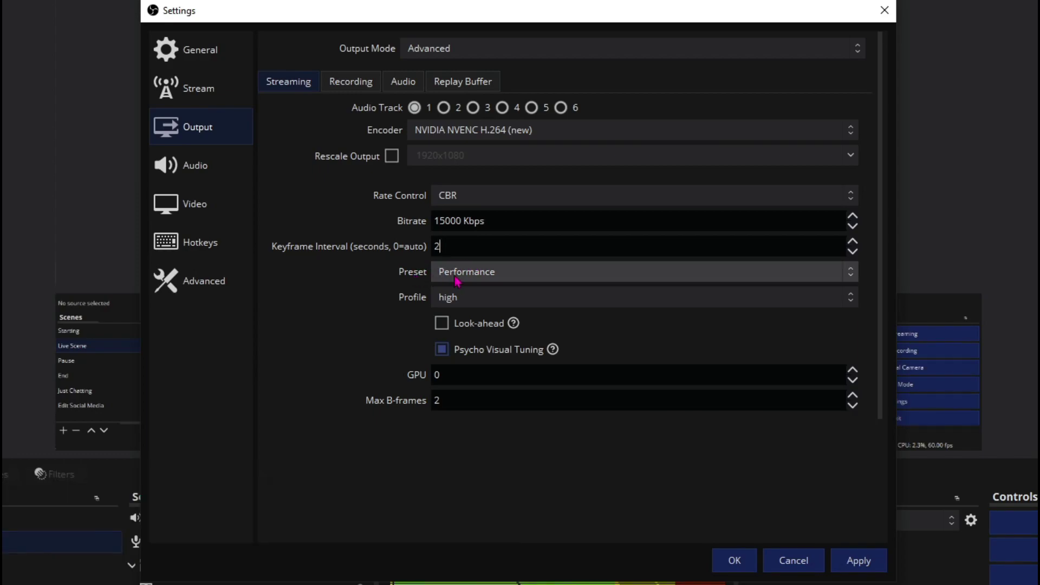
pyautogui.click(456, 279)
pyautogui.click(440, 302)
pyautogui.click(436, 299)
pyautogui.click(445, 302)
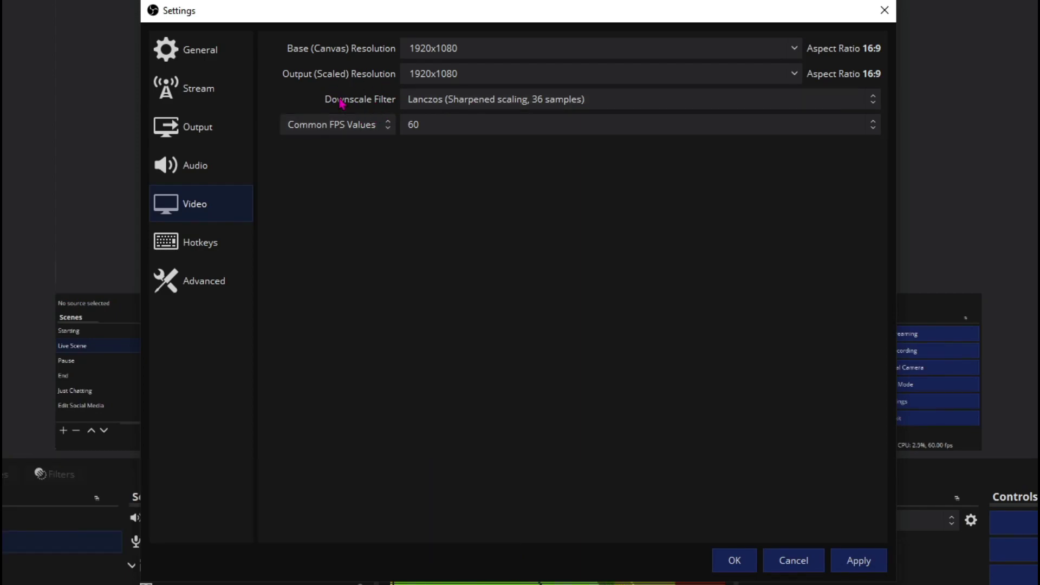
# - Review the downscale filters and keep Lanczos (Sharpened scaling, 36 samples)
pyautogui.click(444, 104)
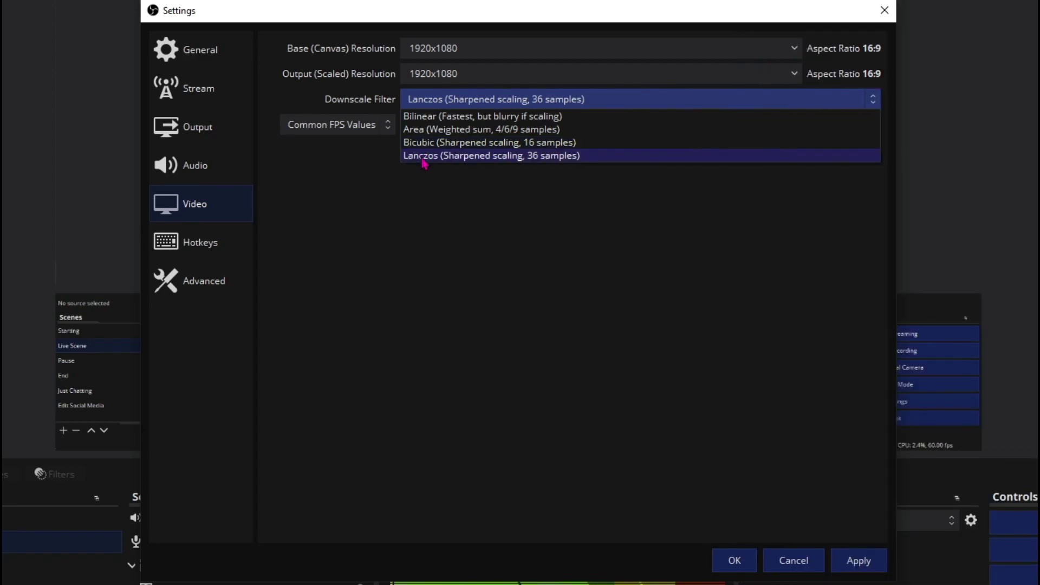
pyautogui.click(591, 159)
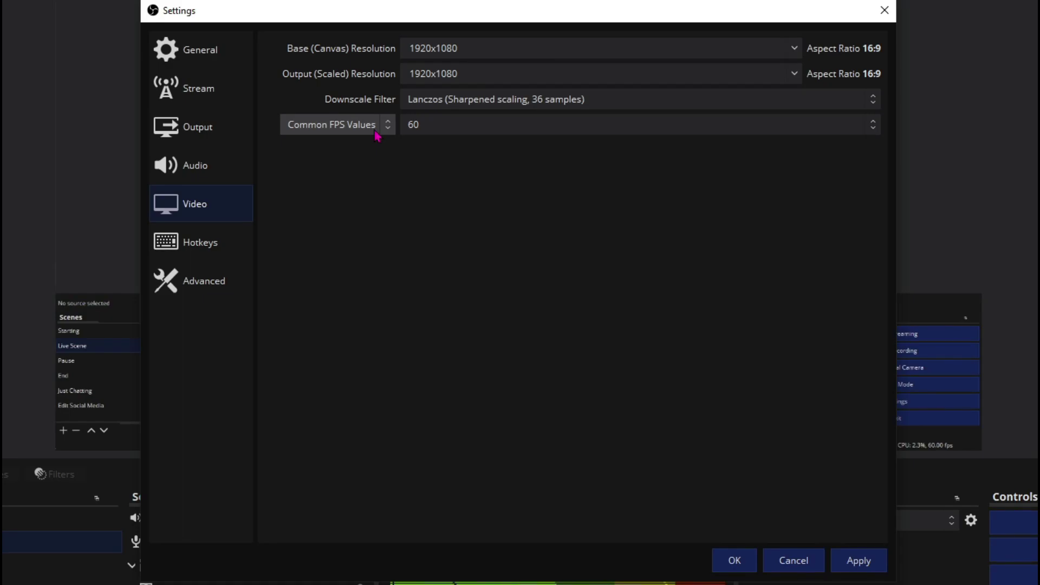
# - Review the Common FPS Values list, leaving the frame rate at 60
pyautogui.click(348, 118)
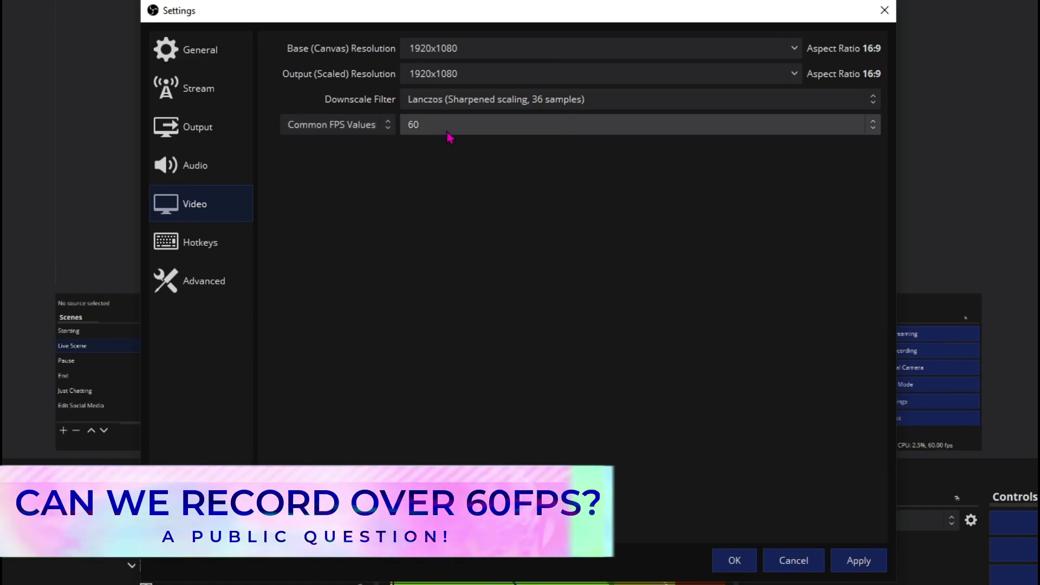
pyautogui.click(449, 130)
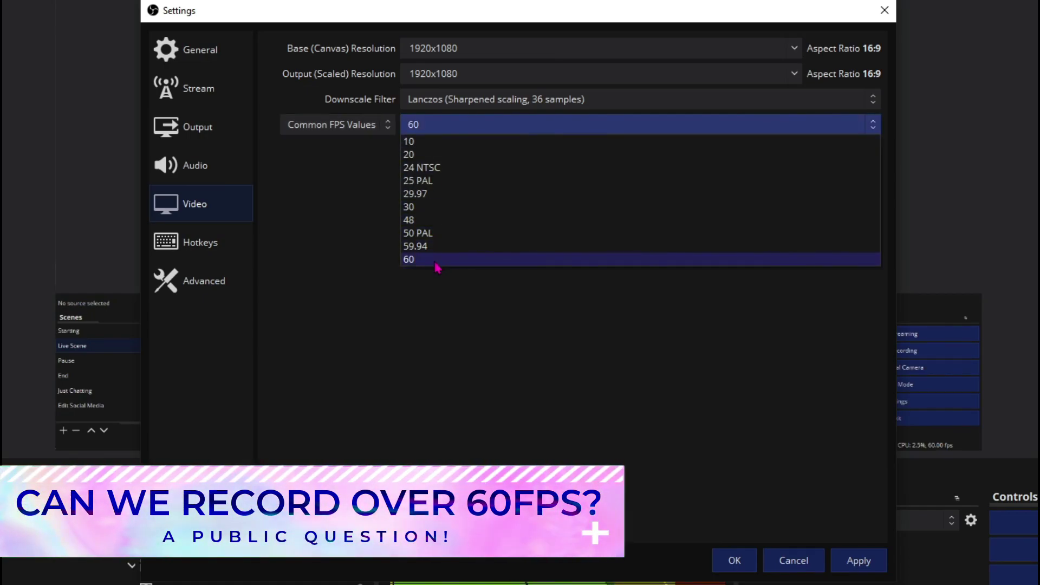
pyautogui.click(420, 262)
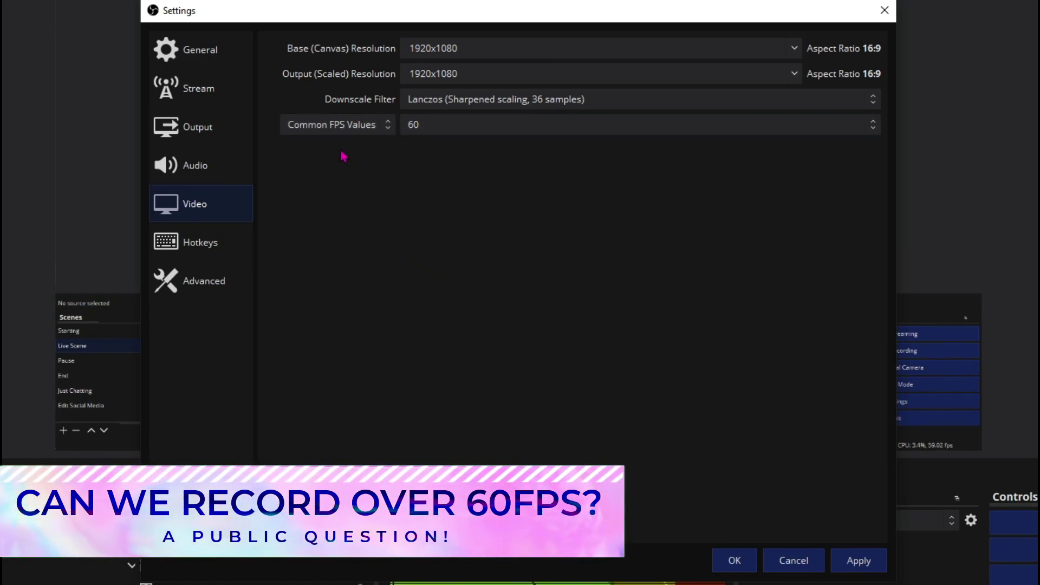
pyautogui.click(411, 130)
pyautogui.click(423, 260)
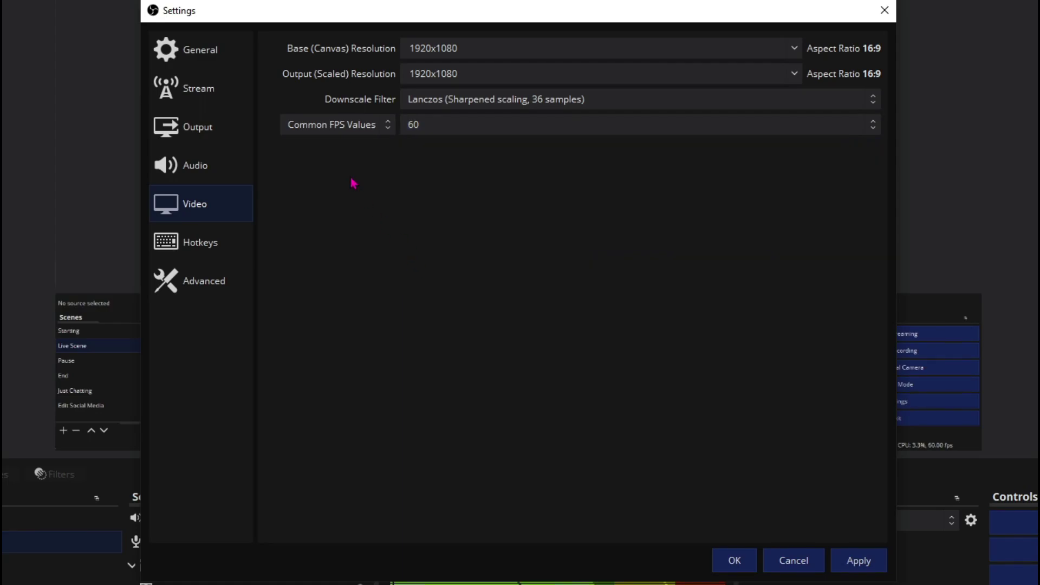
# - Switch to Fractional FPS Value with numerator 144 and denominator 1
pyautogui.click(327, 129)
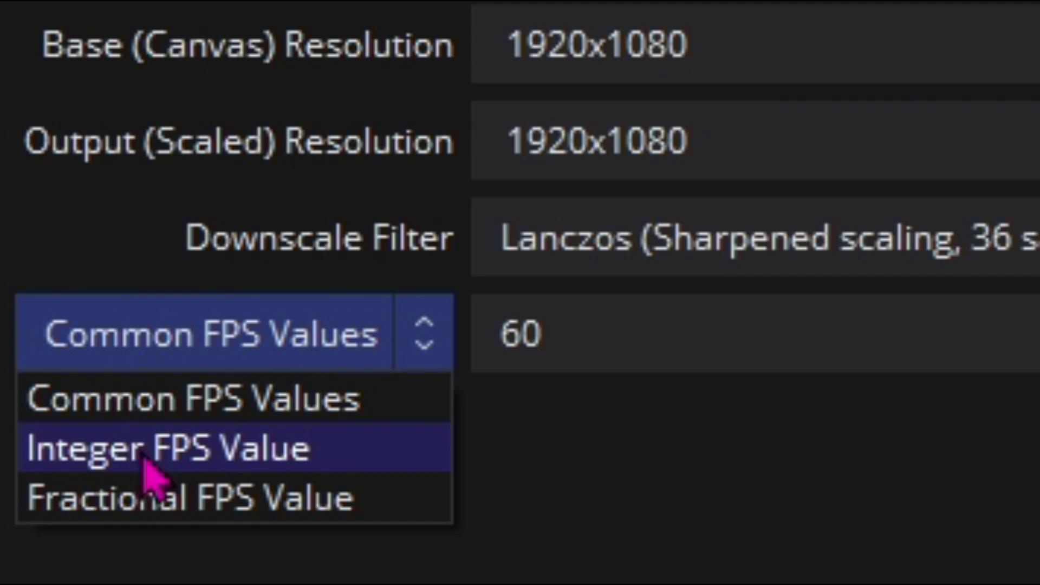
pyautogui.click(138, 509)
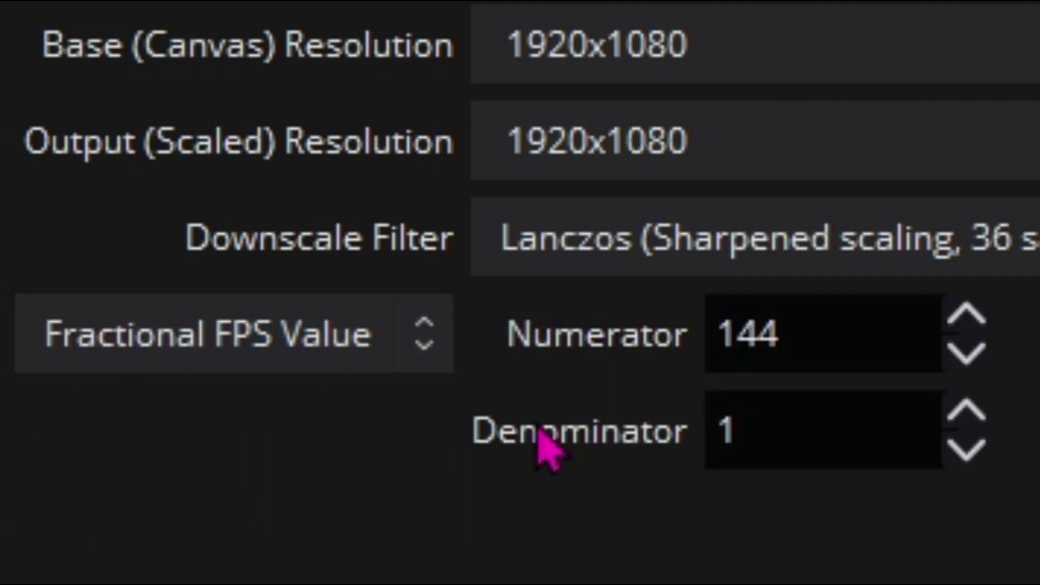
pyautogui.moveTo(851, 443); pyautogui.dragTo(599, 441)
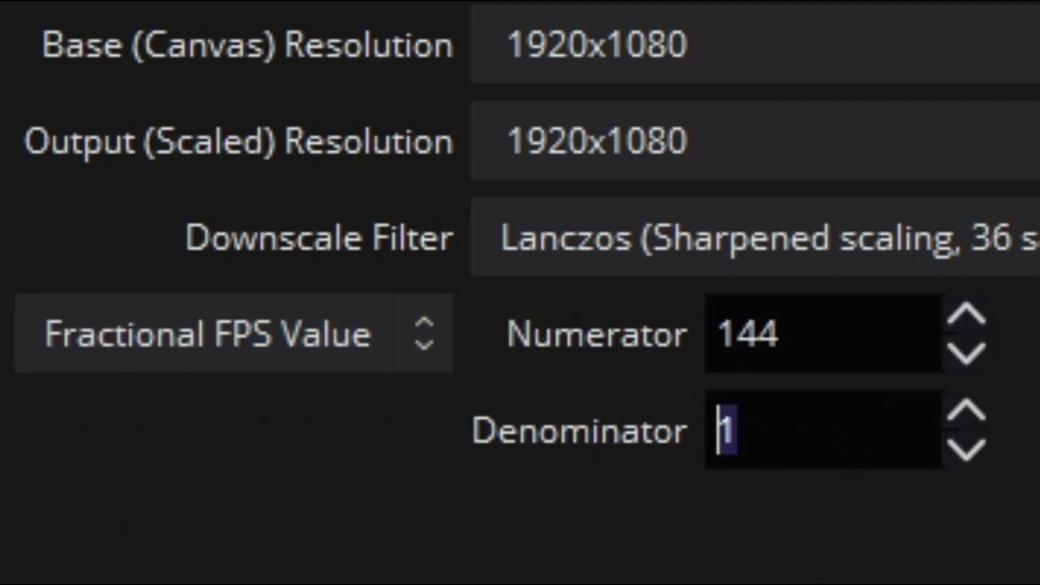
pyautogui.moveTo(831, 349); pyautogui.dragTo(617, 348)
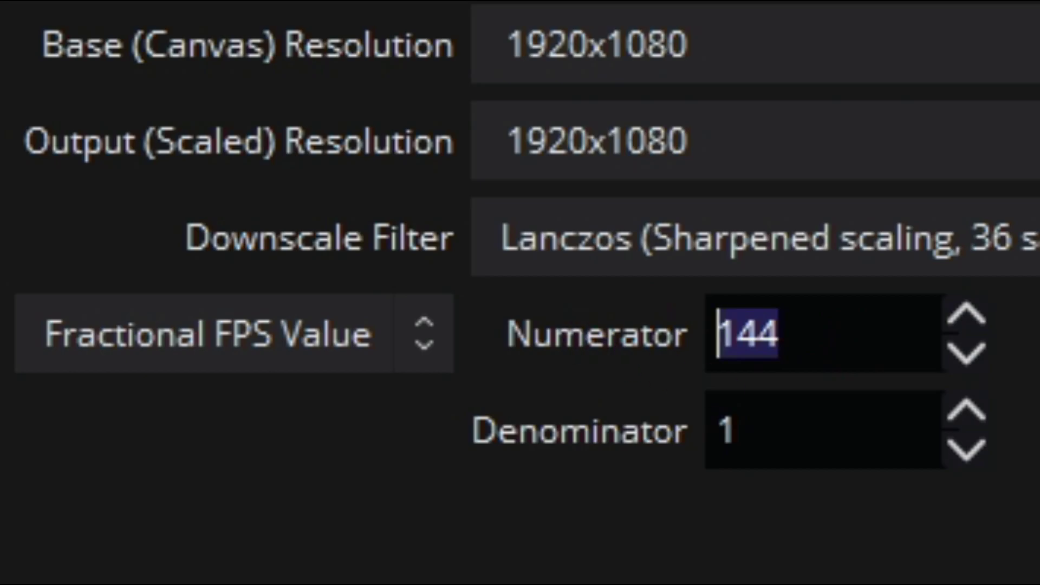